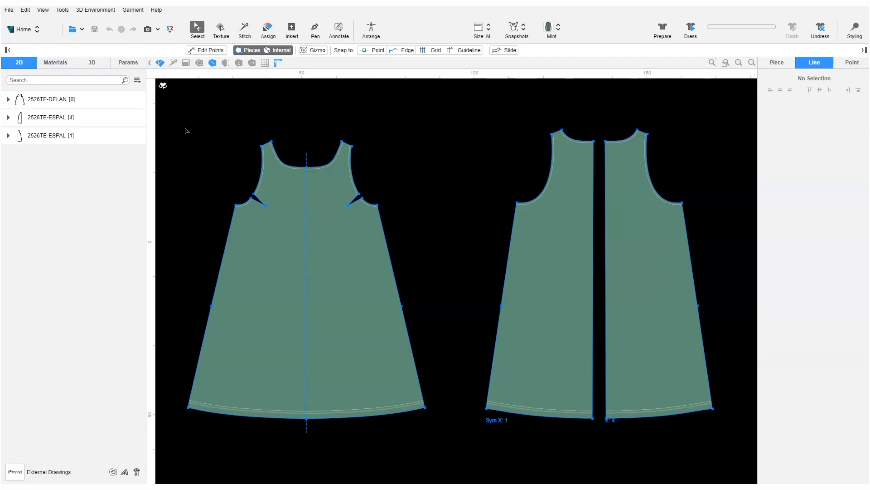
Step: Open Sizes and Grading and add two sizes larger than the base size M
{"action": "key", "text": "g"}
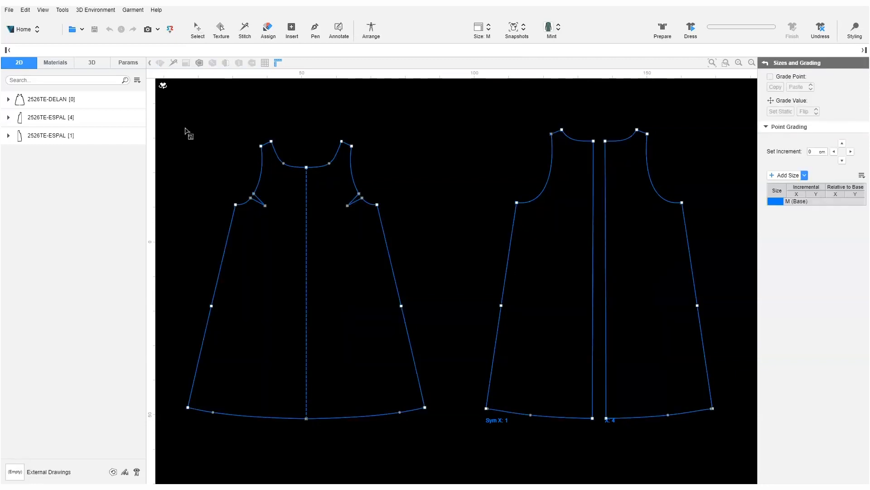
{"action": "left_click", "coordinate": [805, 175]}
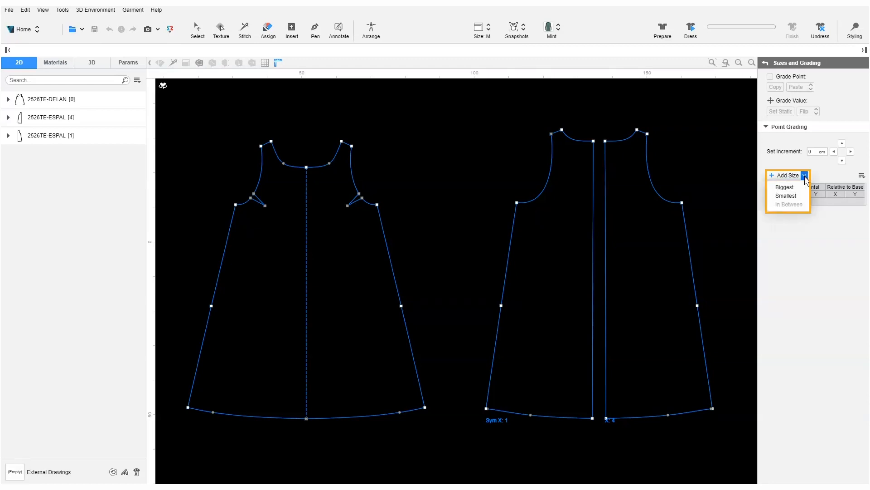
{"action": "left_click", "coordinate": [798, 187]}
{"action": "left_click", "coordinate": [805, 176]}
{"action": "left_click", "coordinate": [800, 187]}
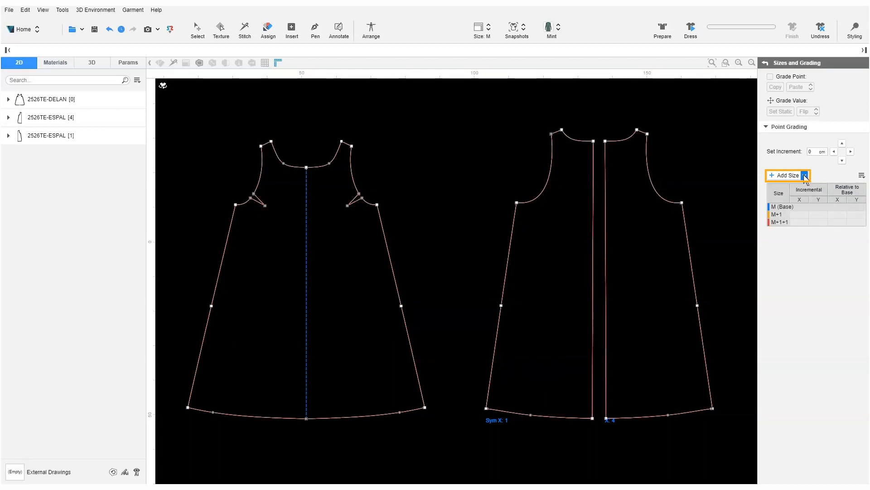
Step: Add two sizes smaller than the base size M
{"action": "left_click", "coordinate": [805, 176]}
{"action": "left_click", "coordinate": [793, 196]}
{"action": "left_click", "coordinate": [805, 176]}
{"action": "left_click", "coordinate": [793, 196]}
Step: Name the two smaller sizes XS and S and the two larger sizes L and XL
{"action": "double_click", "coordinate": [781, 206]}
{"action": "type", "text": "XS"}
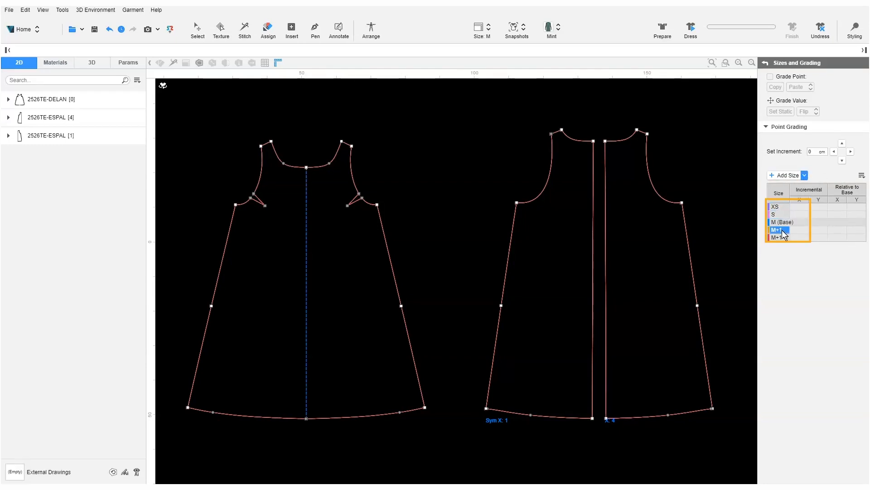
{"action": "type", "text": "L"}
{"action": "key", "text": "Return"}
{"action": "double_click", "coordinate": [780, 237]}
{"action": "type", "text": "XL"}
{"action": "key", "text": "Return"}
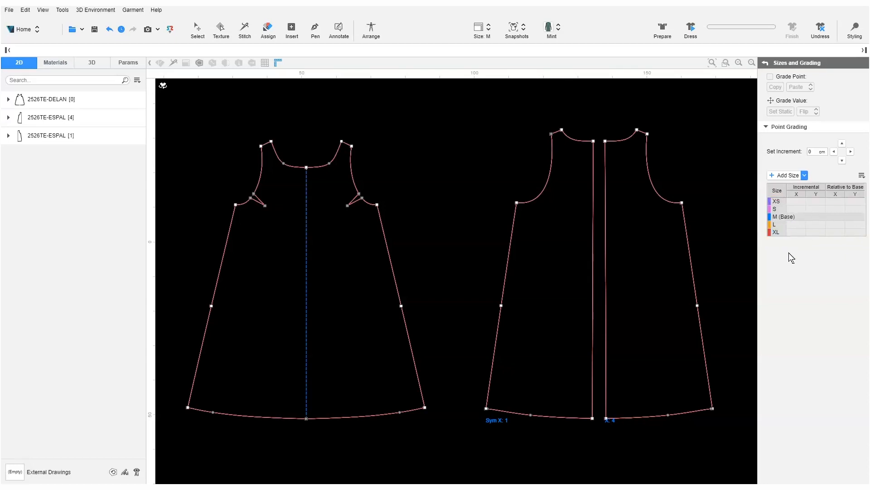
Step: Select the front piece's outer shoulder point and switch its Grade Point setting off and back on
{"action": "scroll", "coordinate": [340, 151], "scroll_direction": "up", "scroll_amount": 10}
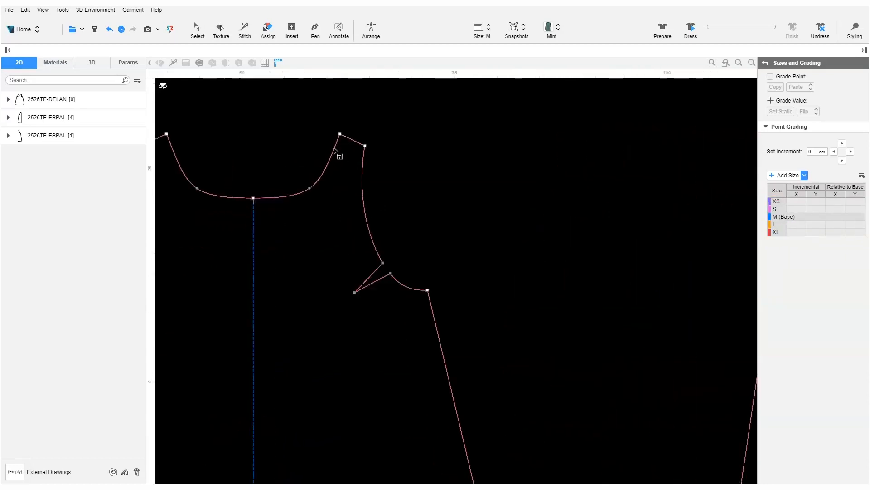
{"action": "scroll", "coordinate": [349, 121], "scroll_direction": "up", "scroll_amount": 5}
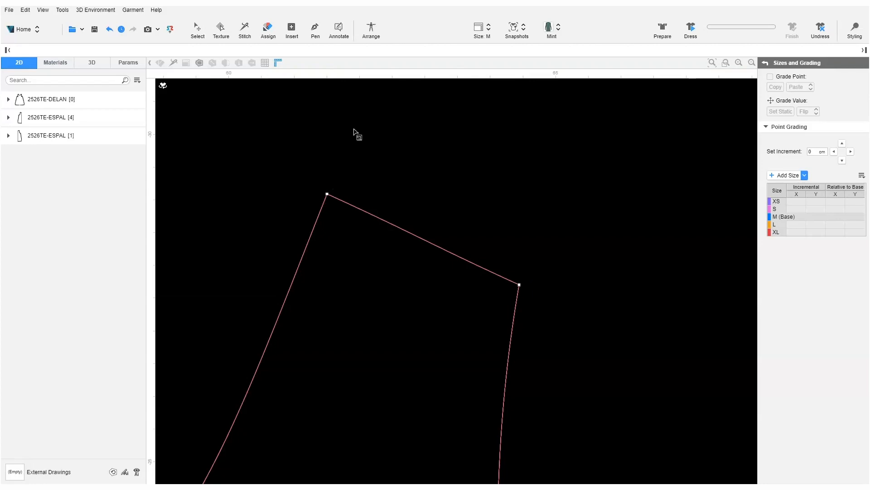
{"action": "left_click", "coordinate": [519, 285]}
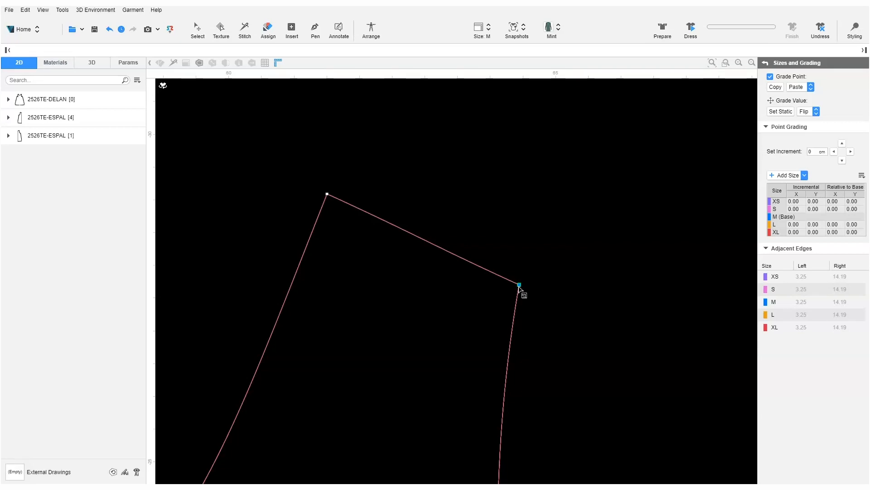
{"action": "left_click", "coordinate": [770, 77]}
{"action": "left_click", "coordinate": [770, 78]}
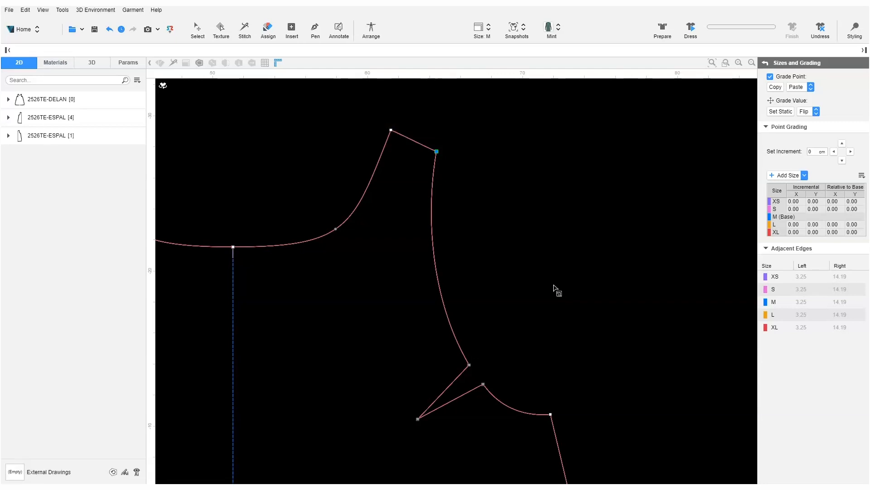
Step: Try grading the outer shoulder point freehand by about 0.41 cm in X and -0.17 cm in Y per size, and reset it
{"action": "left_click_drag", "start_coordinate": [438, 153], "coordinate": [443, 150]}
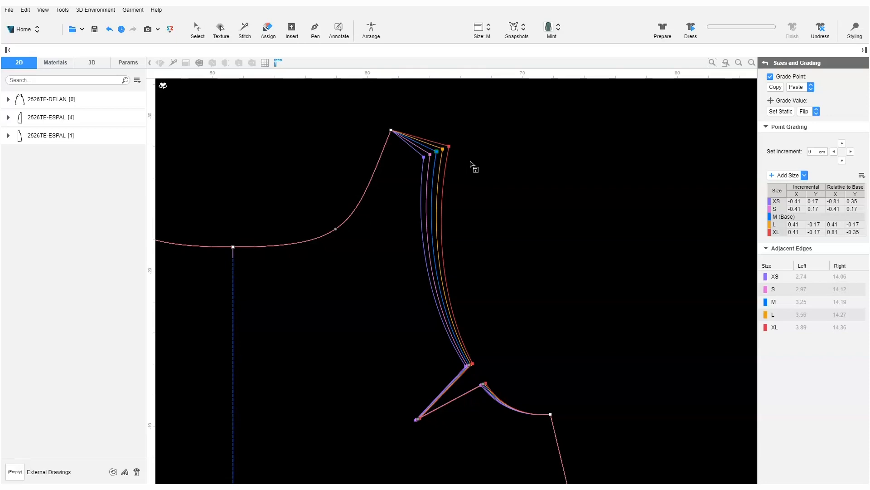
{"action": "left_click", "coordinate": [862, 175]}
{"action": "left_click", "coordinate": [855, 195]}
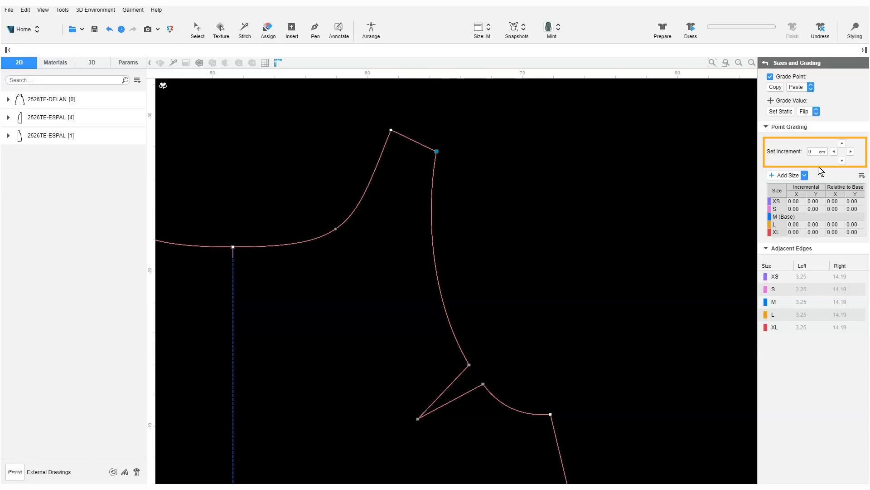
Step: Grade the outer shoulder point 0.3 cm upward and 0.3 cm outward per size
{"action": "left_click", "coordinate": [810, 151]}
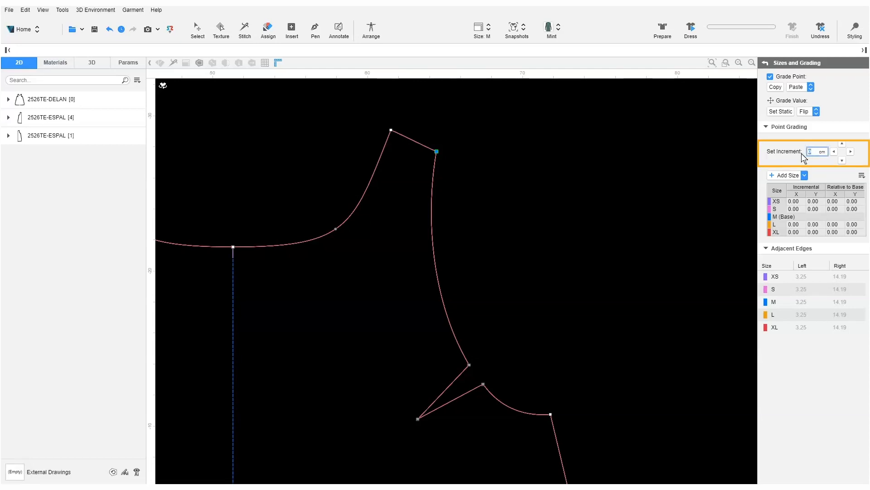
{"action": "type", "text": "0.3"}
{"action": "left_click", "coordinate": [842, 144]}
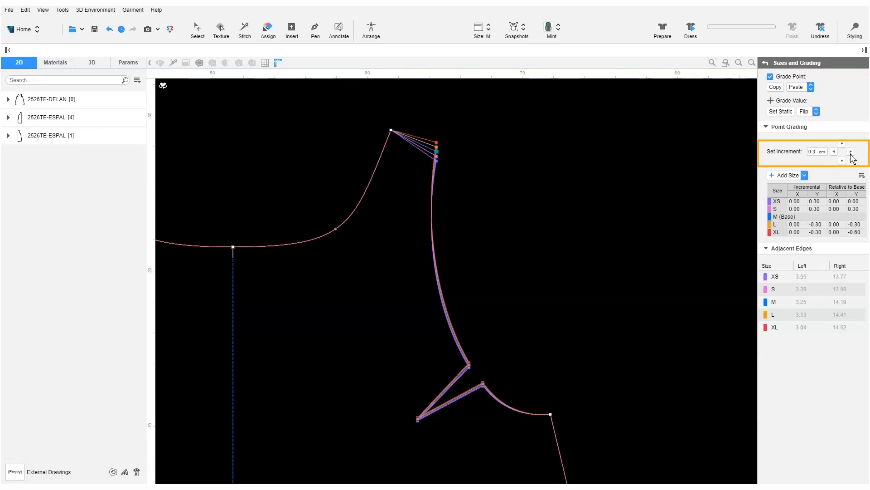
{"action": "left_click", "coordinate": [852, 151]}
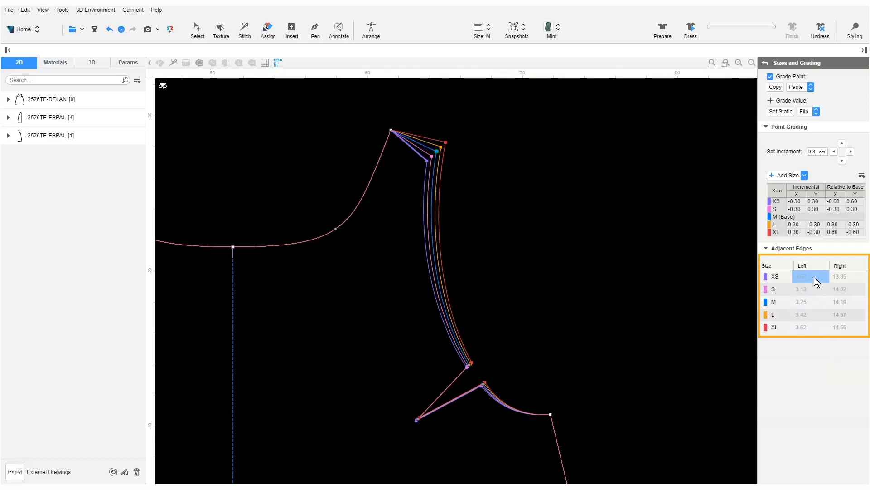
Step: Examine the lengths of the edges adjacent to the outer shoulder point for each size
{"action": "left_click", "coordinate": [840, 277]}
{"action": "left_click", "coordinate": [840, 290]}
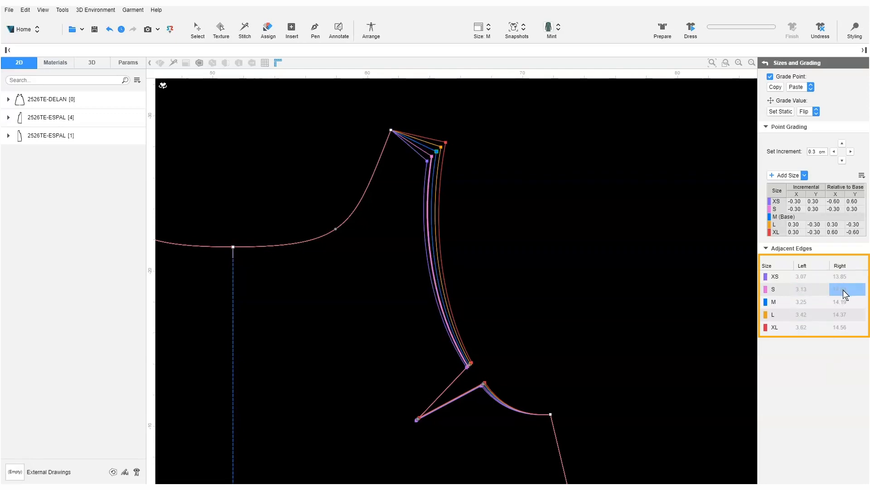
{"action": "left_click", "coordinate": [824, 290]}
{"action": "left_click", "coordinate": [813, 305]}
{"action": "left_click", "coordinate": [836, 304]}
{"action": "left_click", "coordinate": [838, 317]}
{"action": "left_click", "coordinate": [821, 318]}
{"action": "left_click", "coordinate": [811, 326]}
{"action": "left_click", "coordinate": [838, 329]}
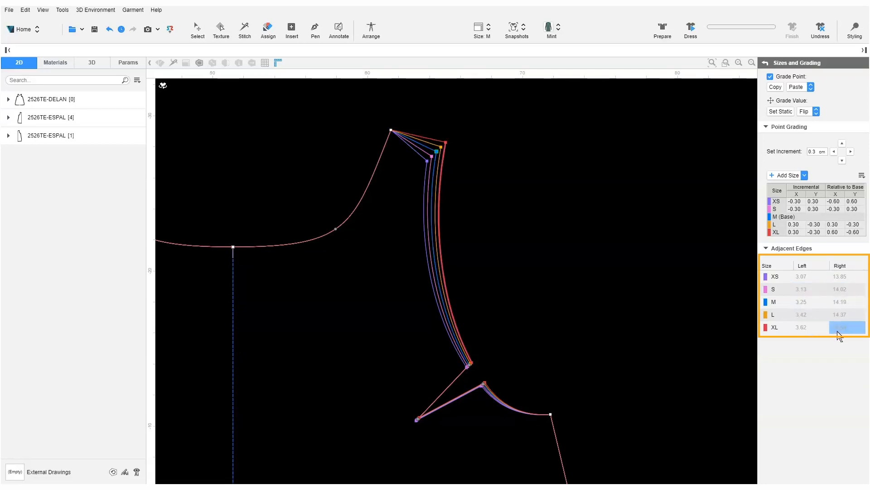
{"action": "left_click", "coordinate": [823, 366]}
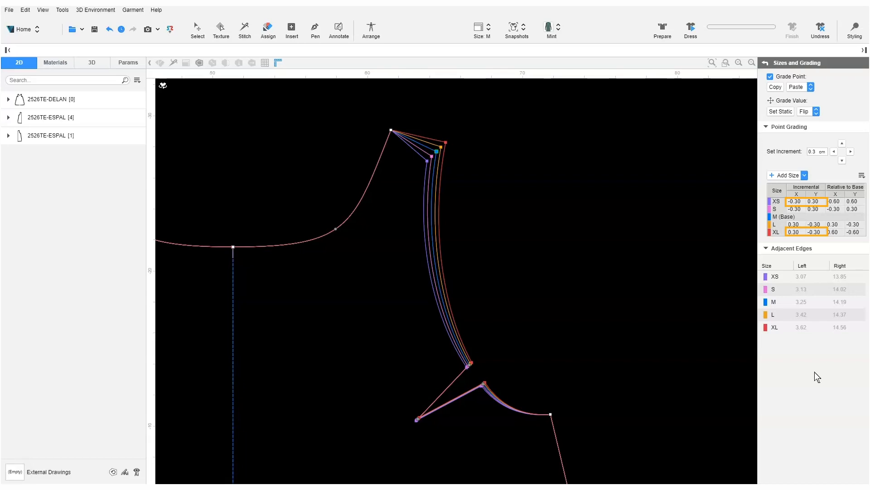
Step: Set the shoulder point's incremental X and Y values to -0.4 and 0.4 for XS, and 0.4 and -0.4 for XL
{"action": "double_click", "coordinate": [797, 202]}
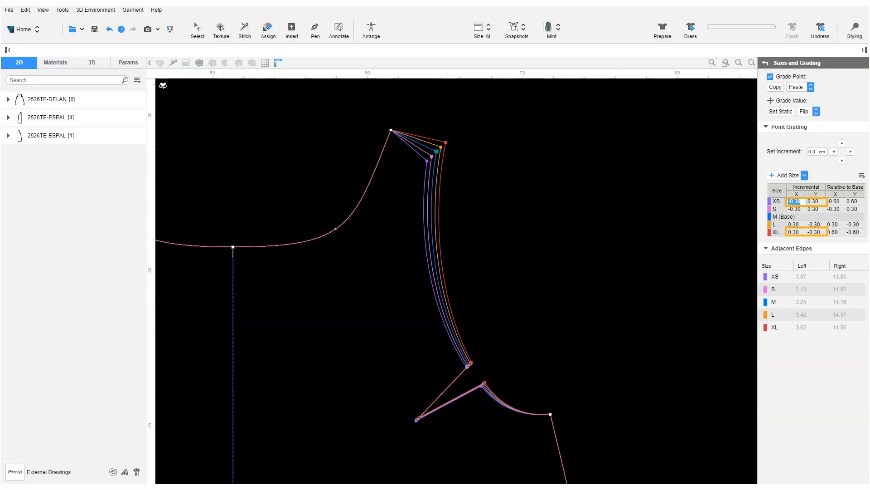
{"action": "type", "text": "-0.4"}
{"action": "key", "text": "Tab"}
{"action": "type", "text": "0.4"}
{"action": "left_click", "coordinate": [796, 232]}
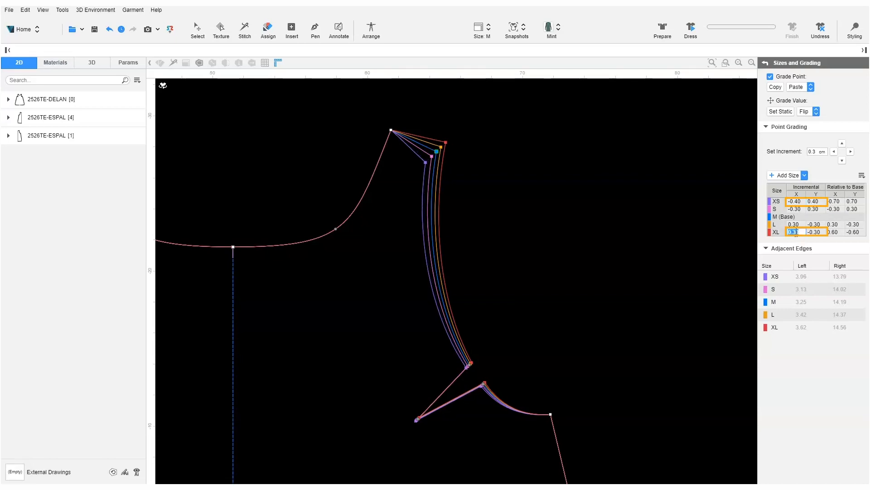
{"action": "type", "text": "0.4"}
{"action": "left_click", "coordinate": [816, 232]}
{"action": "type", "text": "-0.4"}
{"action": "key", "text": "Return"}
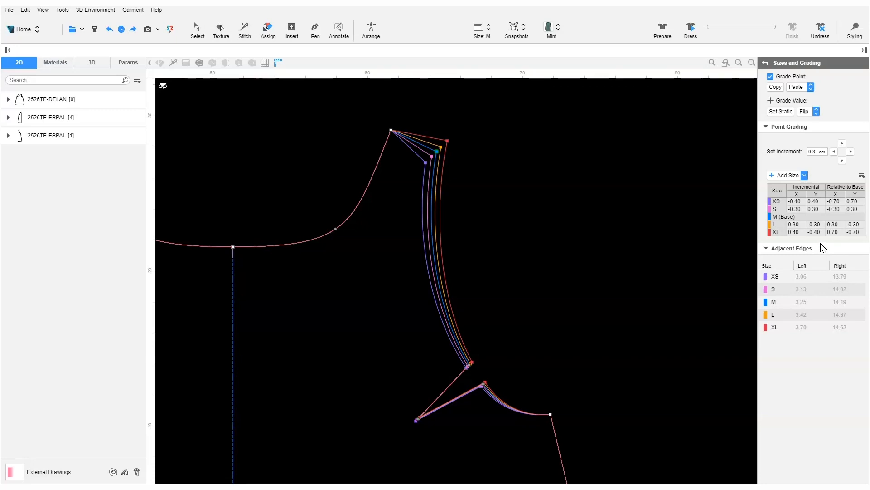
Step: Apply the outer shoulder point's X and Y grading to the shoulder point at the neckline
{"action": "left_click", "coordinate": [391, 131]}
{"action": "left_click", "coordinate": [796, 87]}
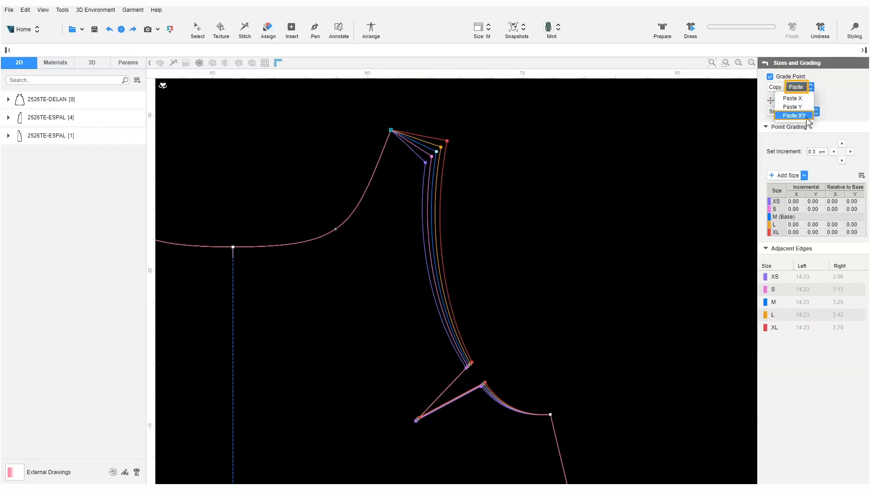
{"action": "left_click", "coordinate": [806, 116]}
{"action": "left_click", "coordinate": [812, 87]}
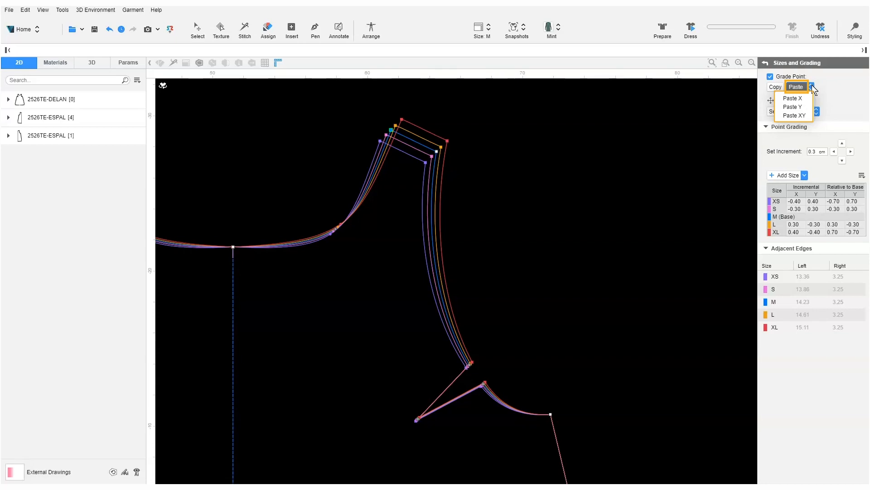
{"action": "left_click", "coordinate": [811, 87]}
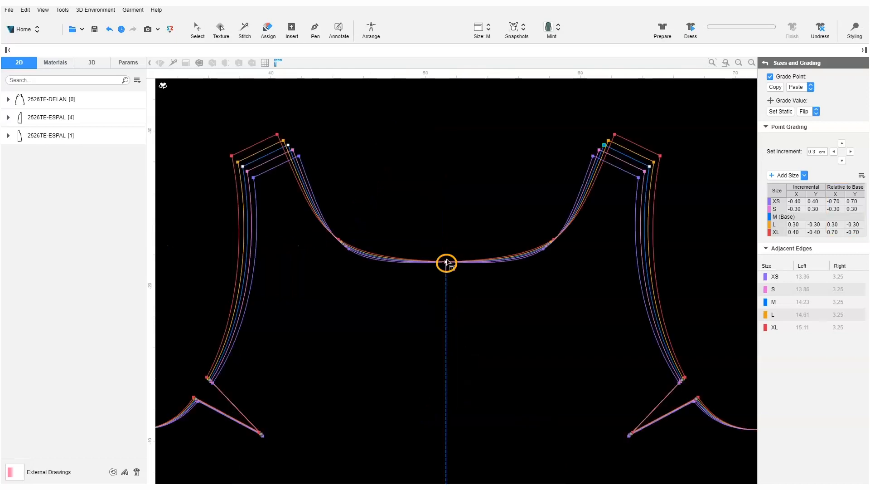
Step: For the front's centre neckline point, set the Y value relative to base to -0.3 for S and 0.3 for L
{"action": "double_click", "coordinate": [852, 209]}
{"action": "type", "text": "-0.3"}
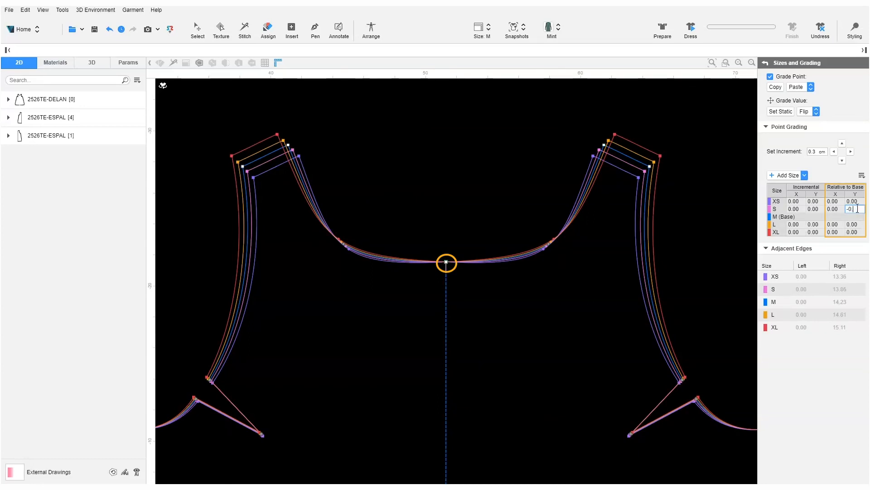
{"action": "key", "text": "Return"}
{"action": "double_click", "coordinate": [854, 224]}
{"action": "type", "text": "0.3"}
{"action": "key", "text": "Return"}
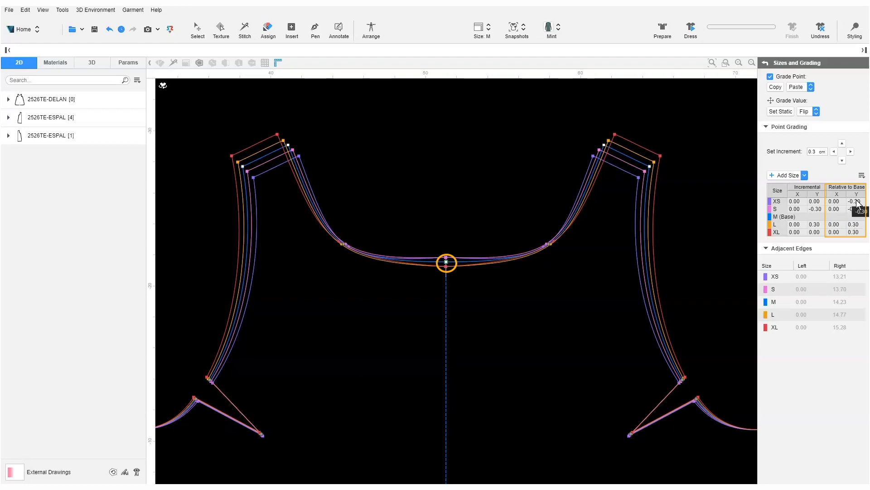
Step: Set the centre neckline point's Y value relative to base to -0.5 for XS and 0.5 for XL
{"action": "left_click", "coordinate": [855, 201]}
{"action": "key", "text": "BackSpace"}
{"action": "type", "text": "5"}
{"action": "key", "text": "Return"}
{"action": "double_click", "coordinate": [855, 231]}
{"action": "left_click", "coordinate": [856, 232]}
{"action": "type", "text": "5"}
{"action": "key", "text": "Return"}
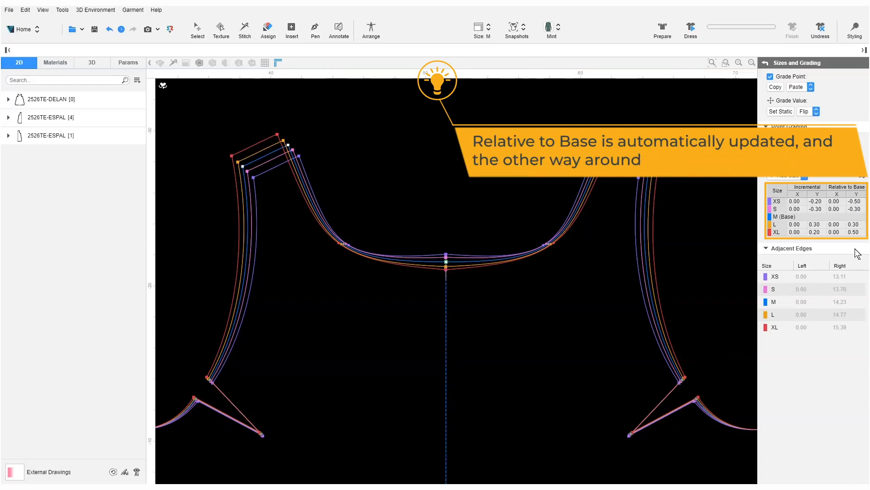
Step: Make the neckline's curve point a grade point and apply only the centre neckline point's Y grading to it
{"action": "left_click", "coordinate": [550, 246]}
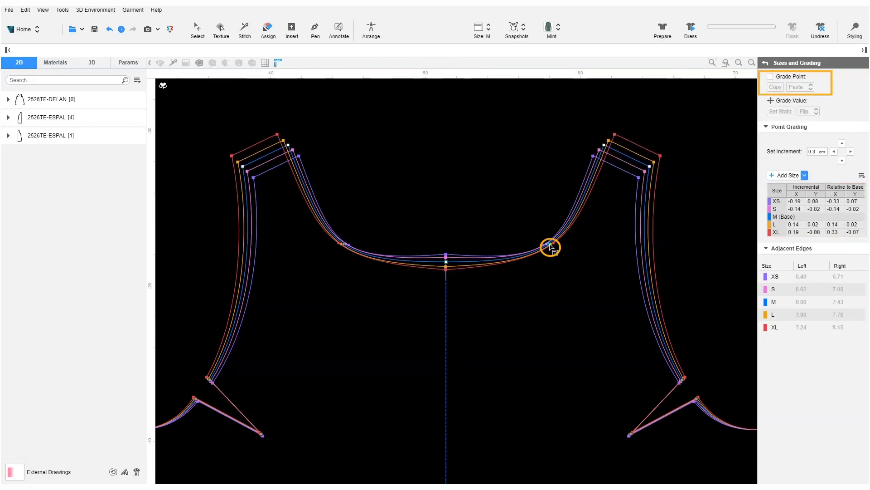
{"action": "left_click", "coordinate": [769, 77]}
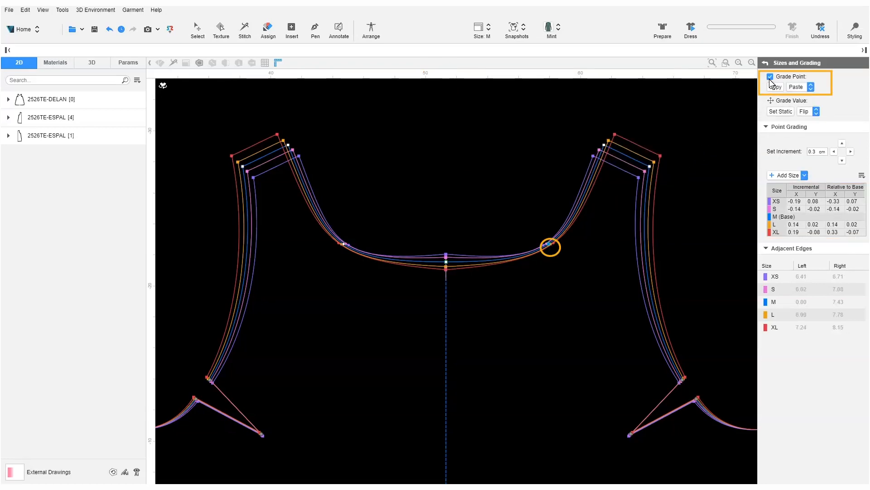
{"action": "left_click", "coordinate": [446, 262]}
{"action": "left_click", "coordinate": [775, 87]}
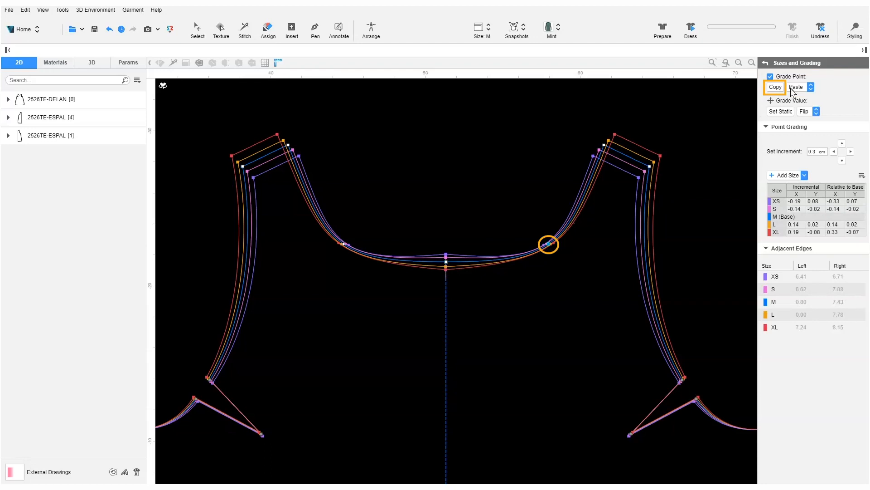
{"action": "left_click", "coordinate": [797, 87]}
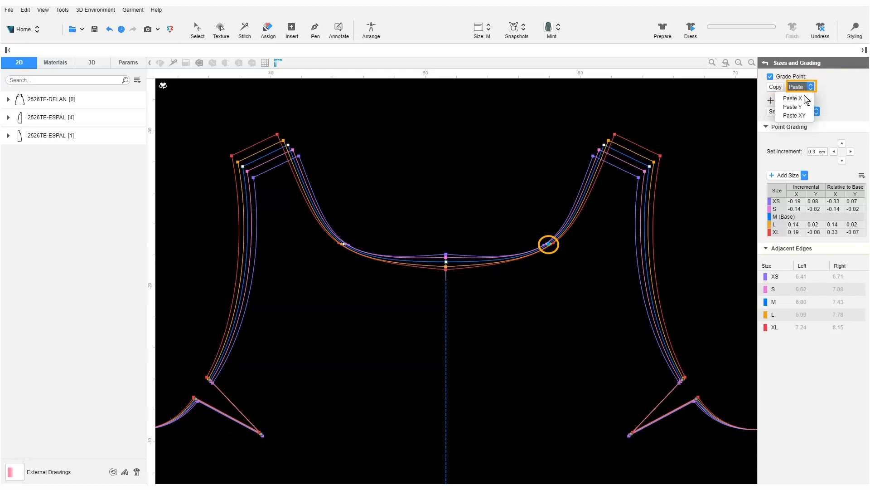
{"action": "left_click", "coordinate": [800, 106]}
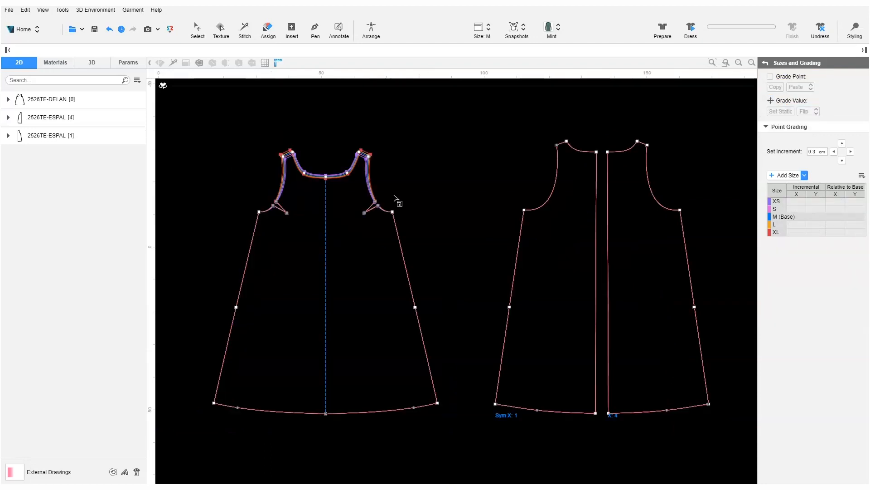
Step: Grade the front's side seam points 0.5 cm downward and 1 cm outward per size, with 1.5 cm downward at the hem corner
{"action": "left_click_drag", "start_coordinate": [389, 198], "coordinate": [449, 405]}
{"action": "double_click", "coordinate": [814, 152]}
{"action": "type", "text": "0.5"}
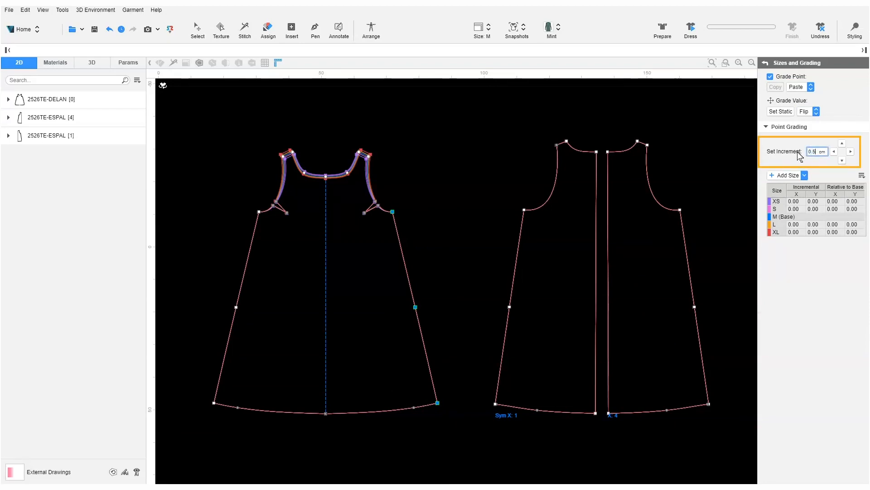
{"action": "left_click", "coordinate": [842, 160]}
{"action": "type", "text": "1"}
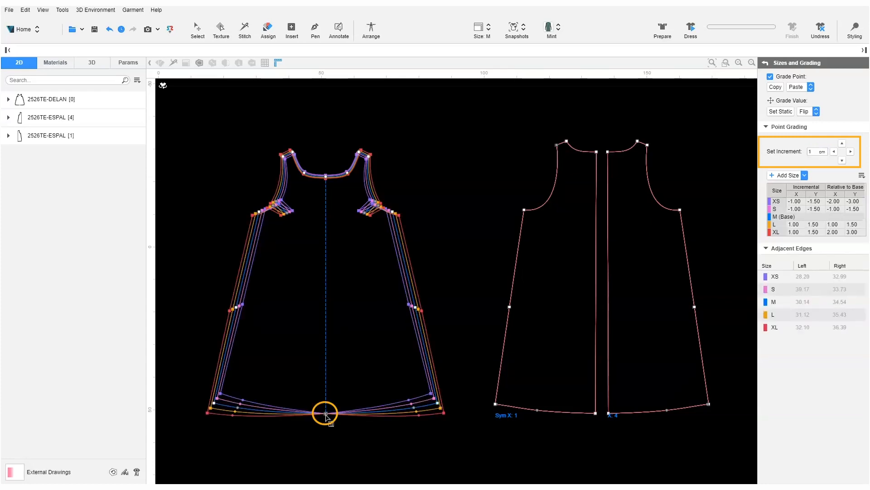
Step: Grade the front hem's centre point 2 cm downward per size
{"action": "double_click", "coordinate": [810, 151]}
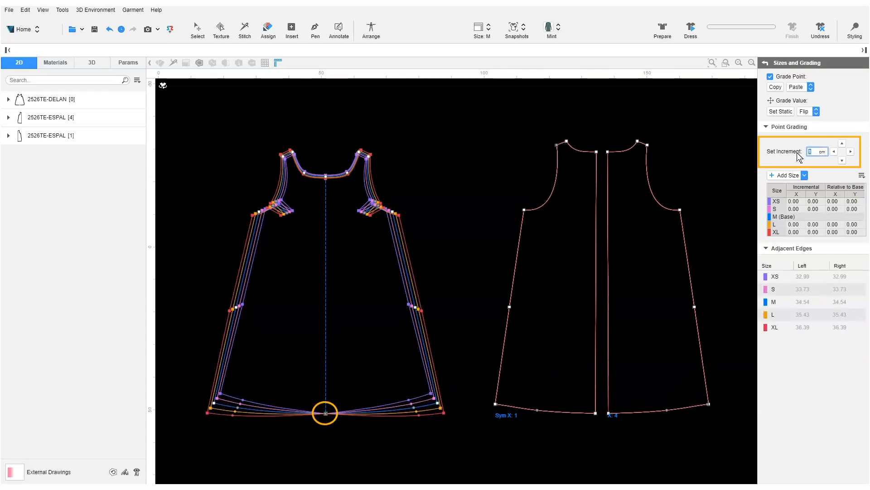
{"action": "type", "text": "2"}
{"action": "left_click", "coordinate": [842, 161]}
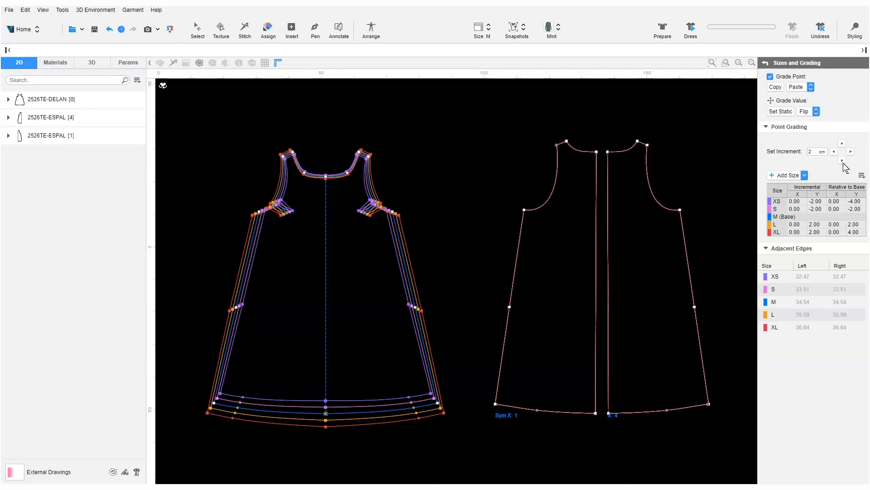
Step: Copy the grading of the front's right outer shoulder point and apply its X and Y values to the left back piece's outer shoulder point
{"action": "left_click", "coordinate": [370, 156]}
{"action": "left_click", "coordinate": [776, 87]}
{"action": "left_click", "coordinate": [556, 146]}
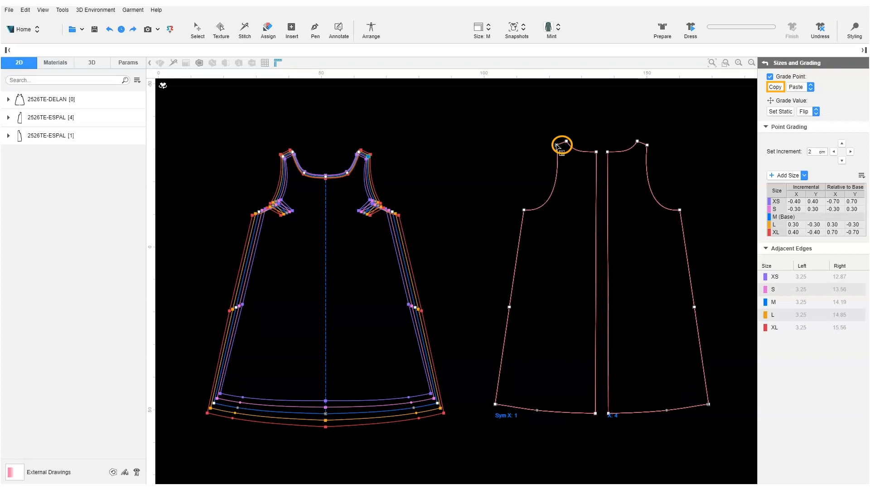
{"action": "left_click", "coordinate": [810, 87]}
{"action": "left_click", "coordinate": [797, 116]}
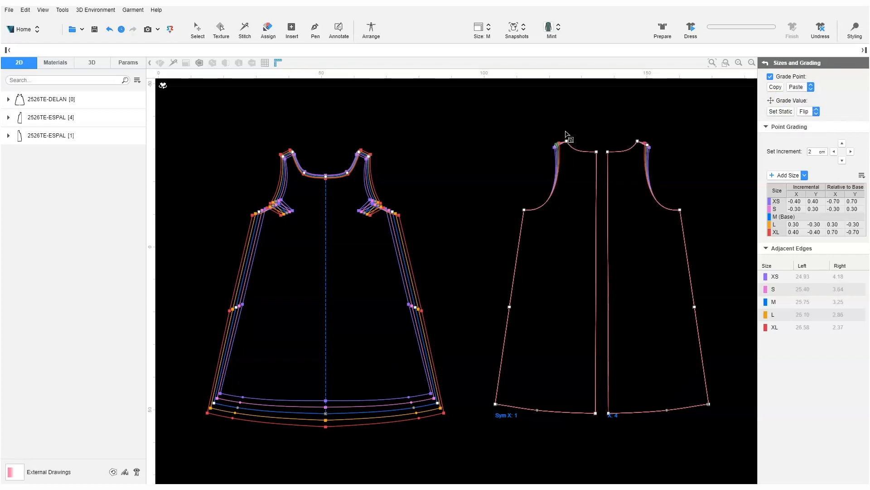
Step: Flip the left back outer shoulder point's grade values in both X and Y
{"action": "scroll", "coordinate": [569, 149], "scroll_direction": "up", "scroll_amount": 6}
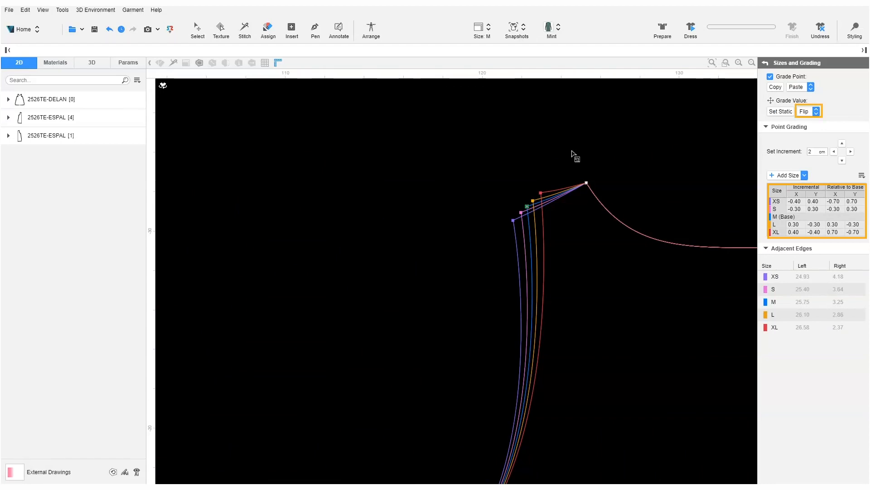
{"action": "left_click", "coordinate": [816, 111]}
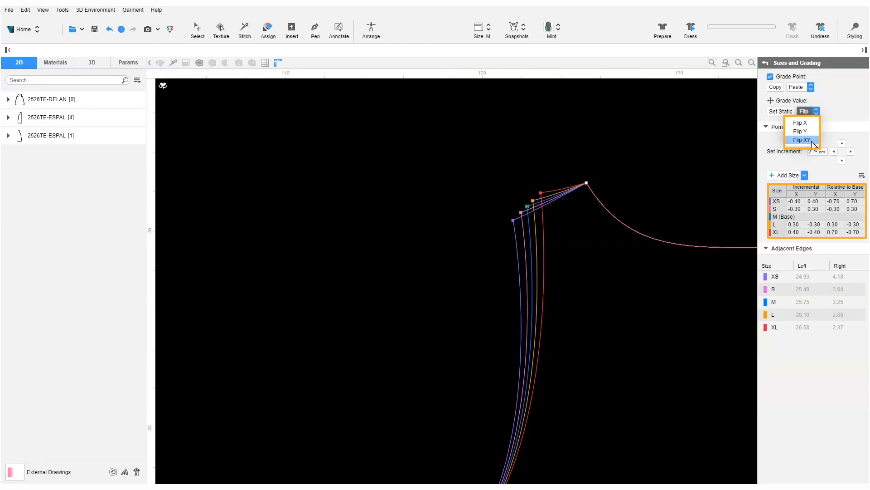
{"action": "left_click", "coordinate": [812, 140]}
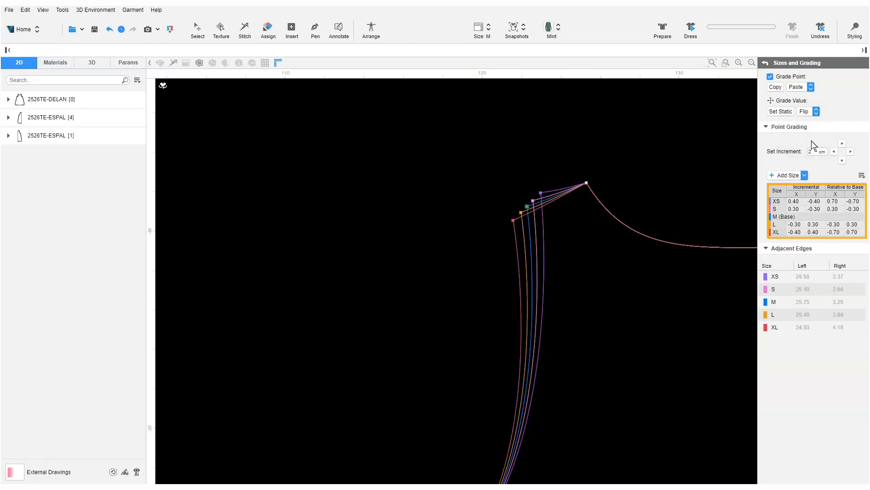
{"action": "left_click", "coordinate": [816, 111]}
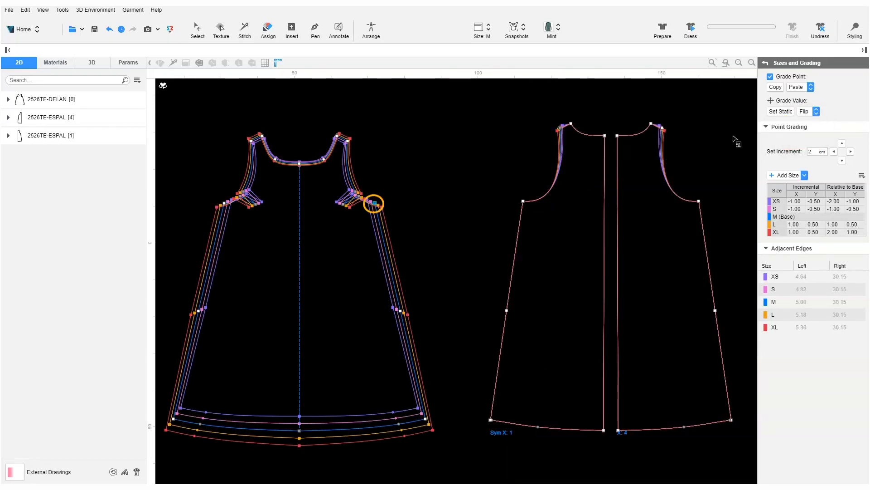
Step: Copy the X and Y grading of the front's underarm and middle side seam points to the matching points on the right back piece
{"action": "left_click", "coordinate": [775, 87]}
{"action": "left_click", "coordinate": [699, 201]}
{"action": "left_click", "coordinate": [811, 87]}
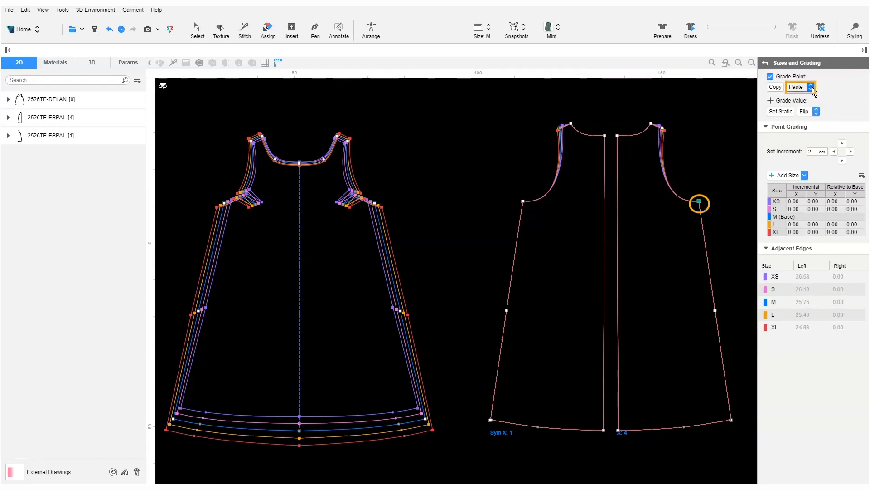
{"action": "left_click", "coordinate": [805, 116]}
{"action": "left_click", "coordinate": [400, 310]}
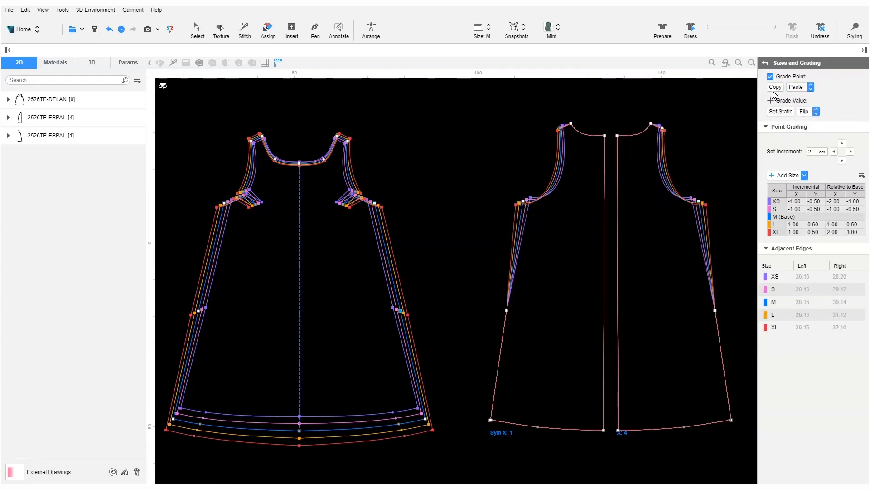
{"action": "left_click", "coordinate": [716, 311]}
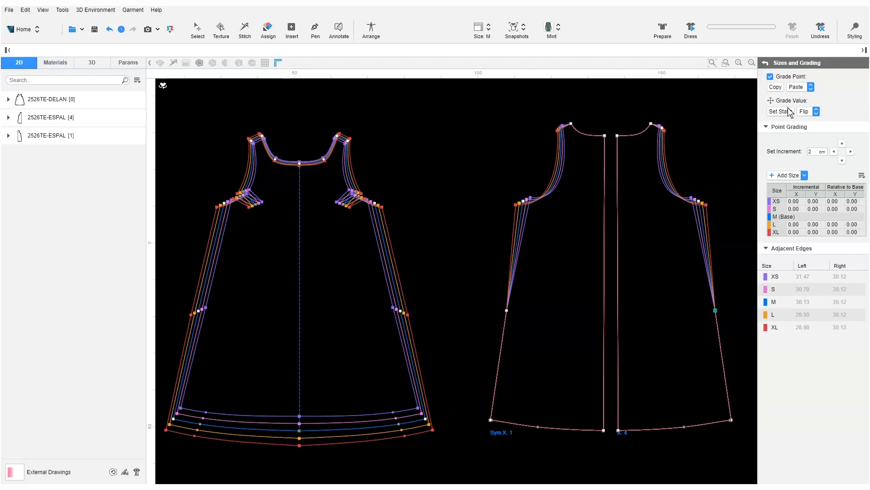
{"action": "left_click", "coordinate": [810, 88]}
{"action": "left_click", "coordinate": [805, 114]}
Step: Copy the X and Y grading of the front's right hem corner to the right back piece's hem corner
{"action": "left_click", "coordinate": [426, 418]}
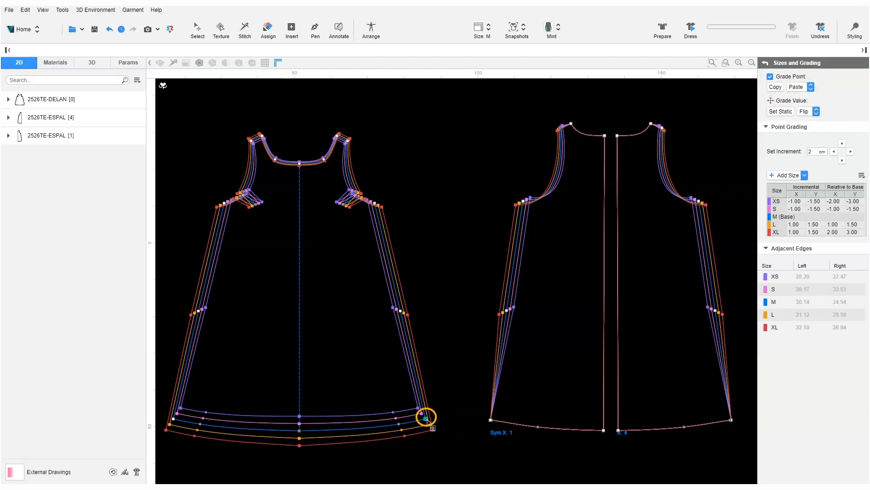
{"action": "left_click", "coordinate": [776, 88]}
{"action": "left_click", "coordinate": [731, 421]}
{"action": "left_click", "coordinate": [811, 87]}
{"action": "left_click", "coordinate": [813, 119]}
Step: Apply only the copied hem corner's Y grading to the left back piece's hem point at centre back
{"action": "left_click", "coordinate": [299, 431]}
{"action": "left_click", "coordinate": [604, 430]}
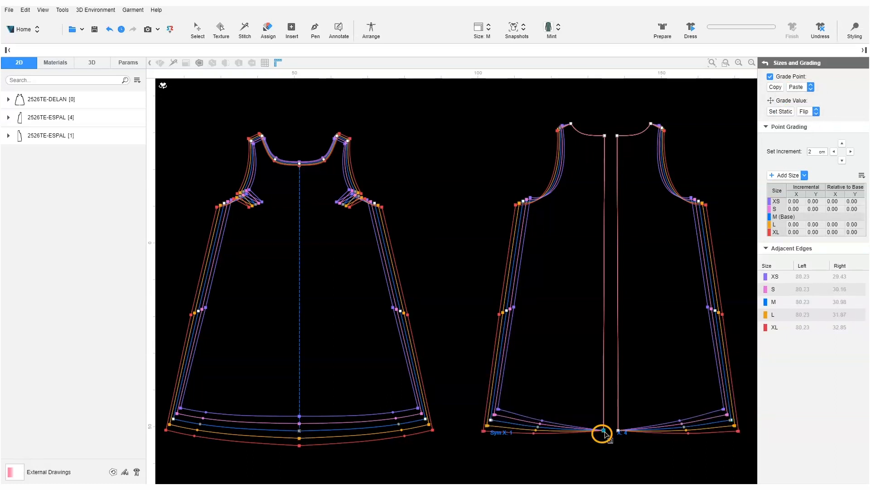
{"action": "left_click", "coordinate": [811, 87]}
{"action": "left_click", "coordinate": [807, 108]}
Step: Copy the left back outer shoulder point's grading and apply its X and Y values to the shoulder's neckline point
{"action": "left_click", "coordinate": [553, 149]}
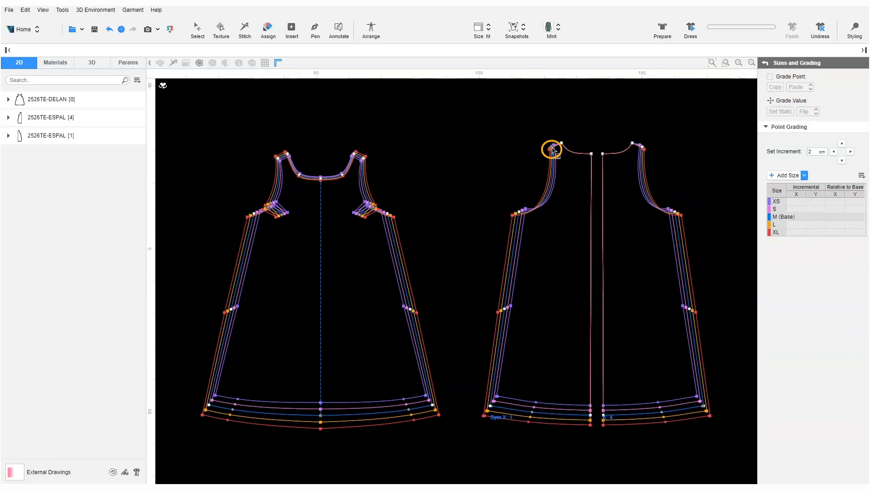
{"action": "left_click", "coordinate": [561, 143]}
{"action": "left_click", "coordinate": [811, 87]}
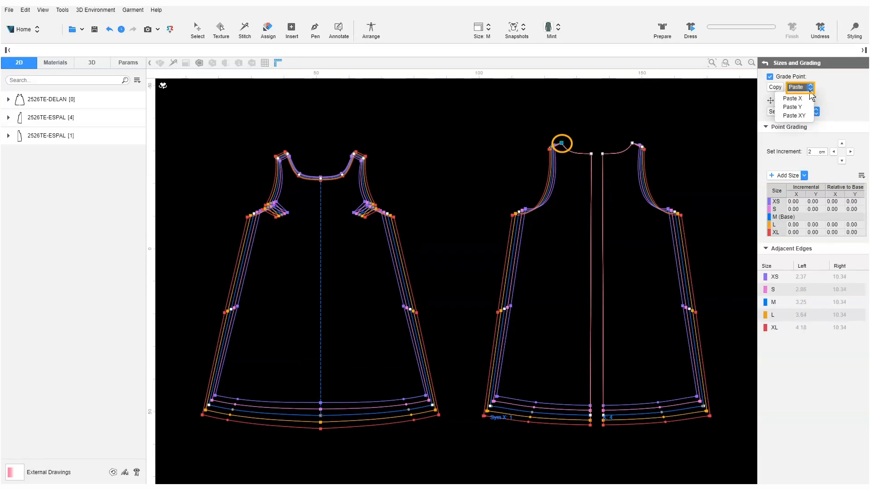
{"action": "left_click", "coordinate": [794, 115]}
Step: Apply only the copied shoulder point's Y grading to the left back piece's centre neckline point
{"action": "left_click", "coordinate": [591, 154]}
{"action": "left_click", "coordinate": [811, 87]}
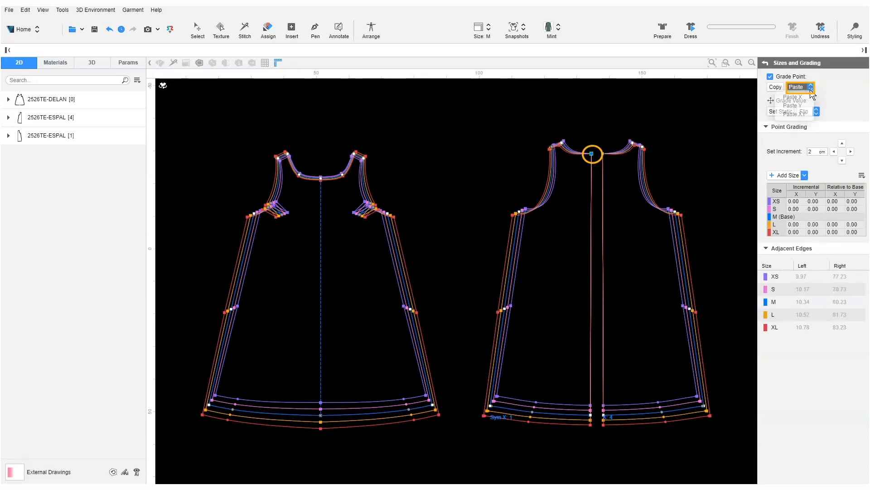
{"action": "left_click", "coordinate": [795, 114]}
{"action": "left_click", "coordinate": [697, 165]}
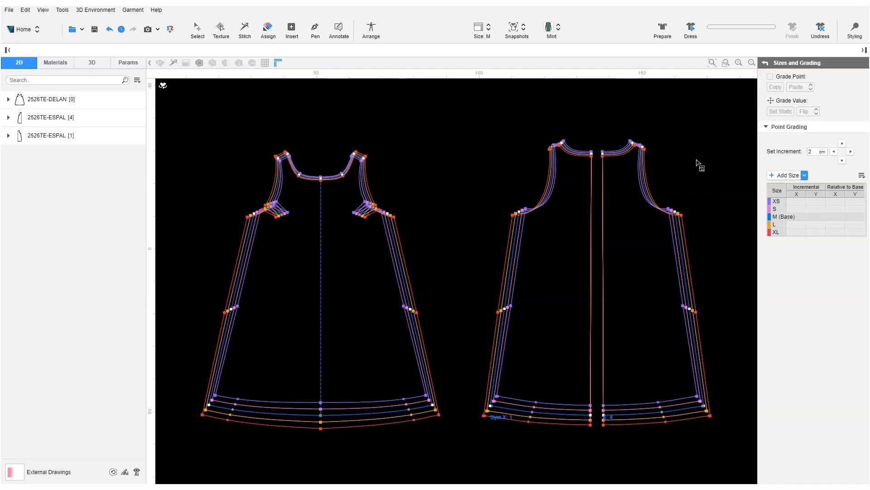
Step: Set the right back piece's centre neckline point as the static point of the back's grading
{"action": "left_click", "coordinate": [633, 145]}
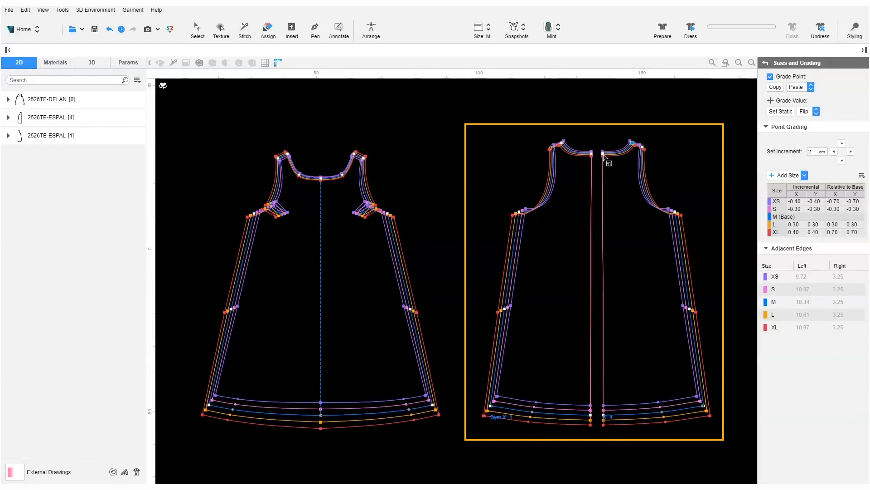
{"action": "left_click", "coordinate": [605, 155]}
{"action": "left_click", "coordinate": [787, 113]}
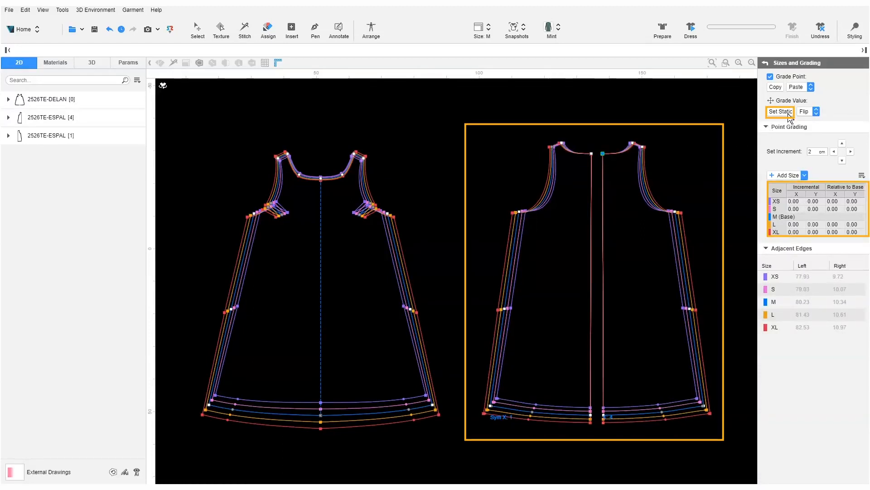